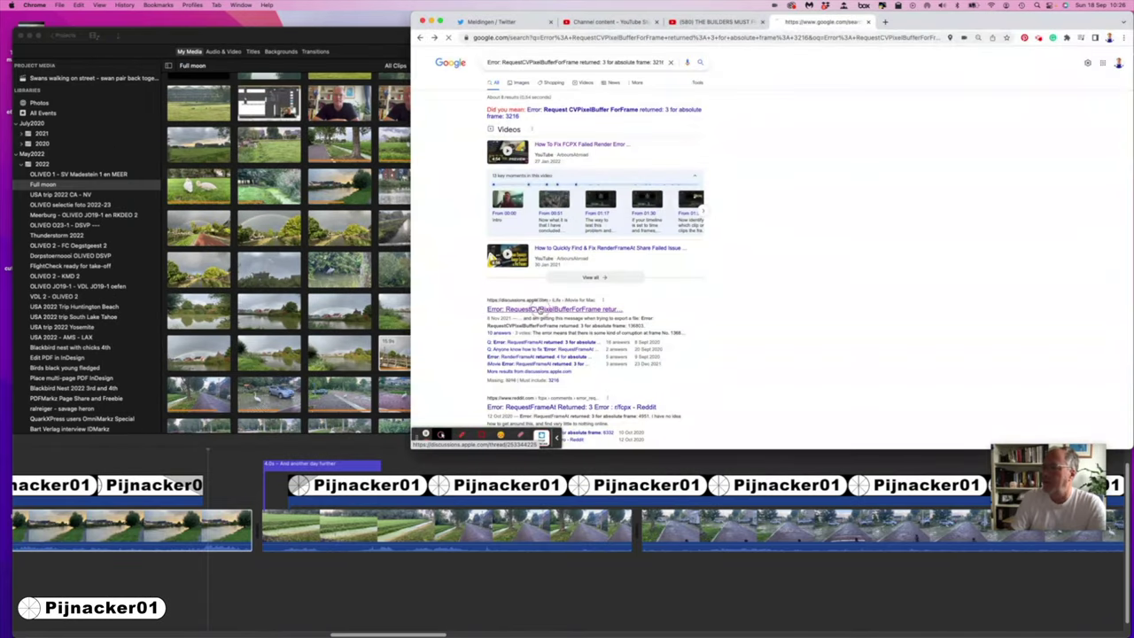
Read the Apple Community thread's advice on cutting corrupt frames, then bring iMovie forward
click(539, 309)
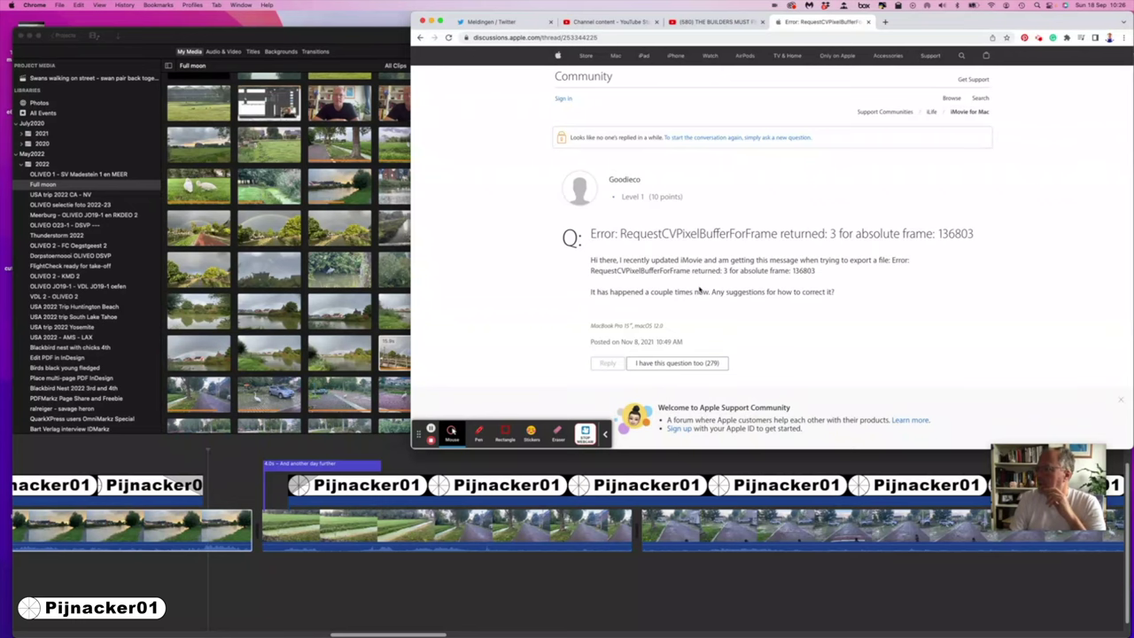
scroll(699, 290, down, 5)
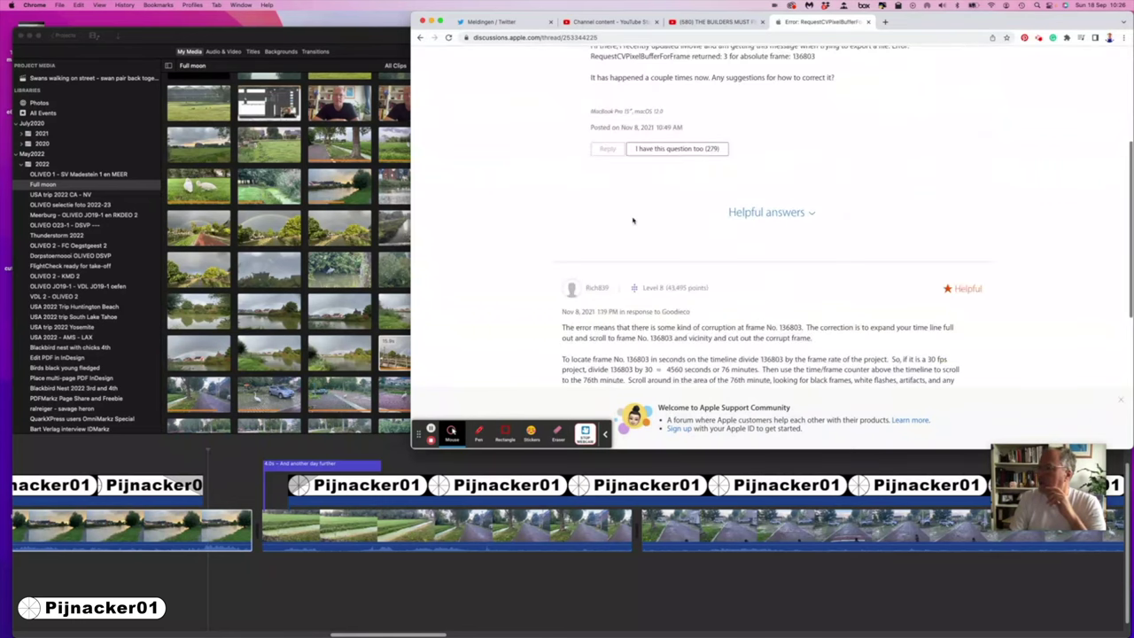
scroll(633, 220, down, 3)
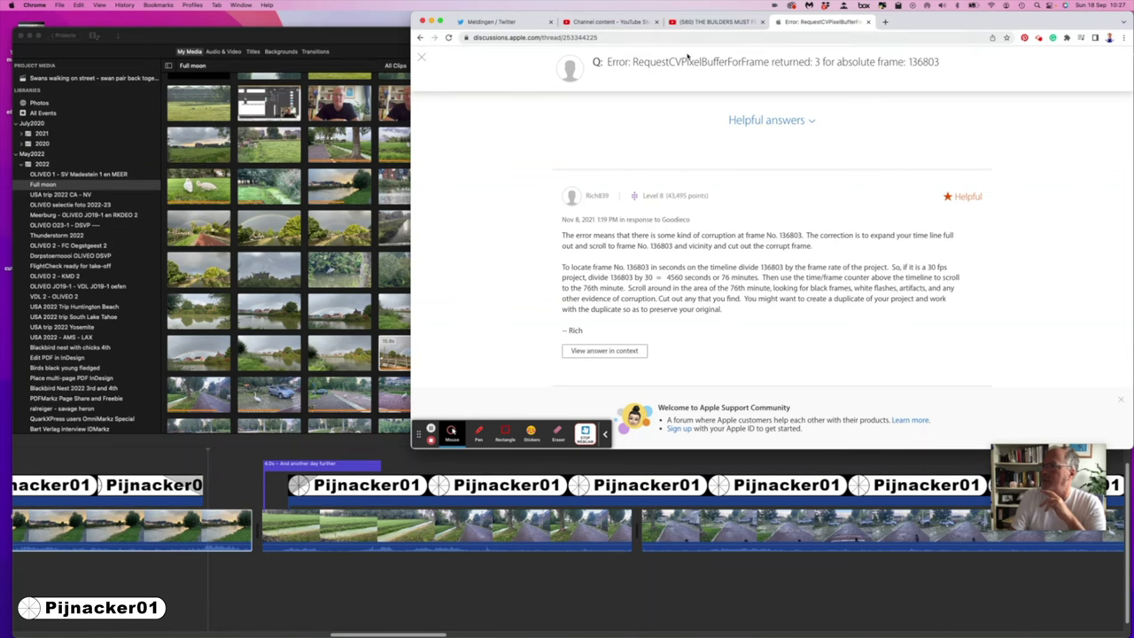
click(422, 37)
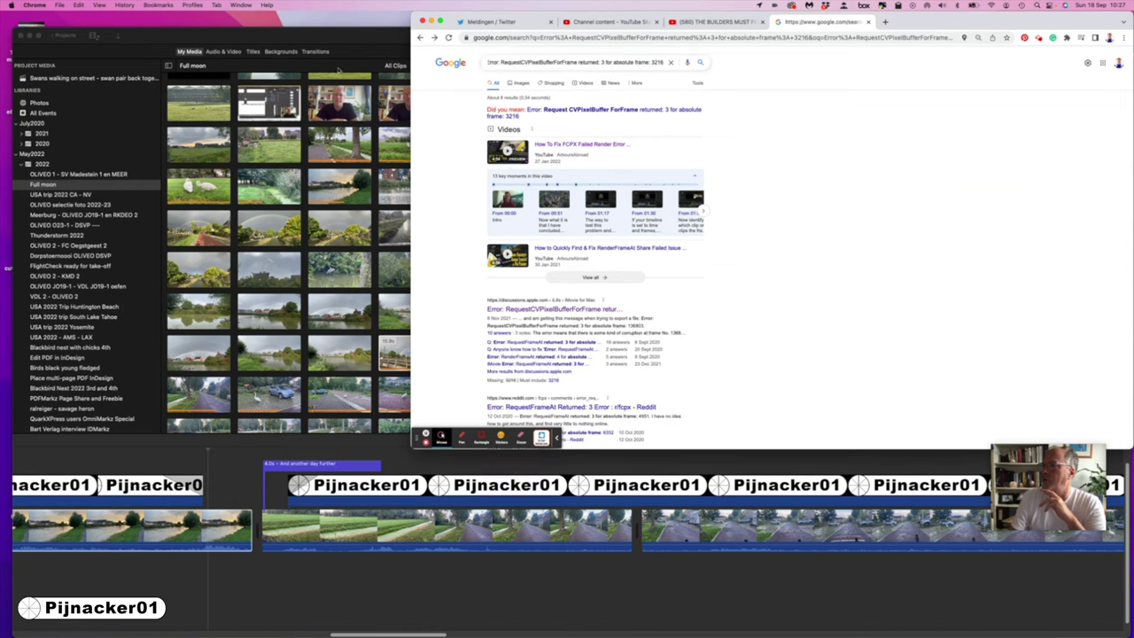
drag(333, 36, 333, 25)
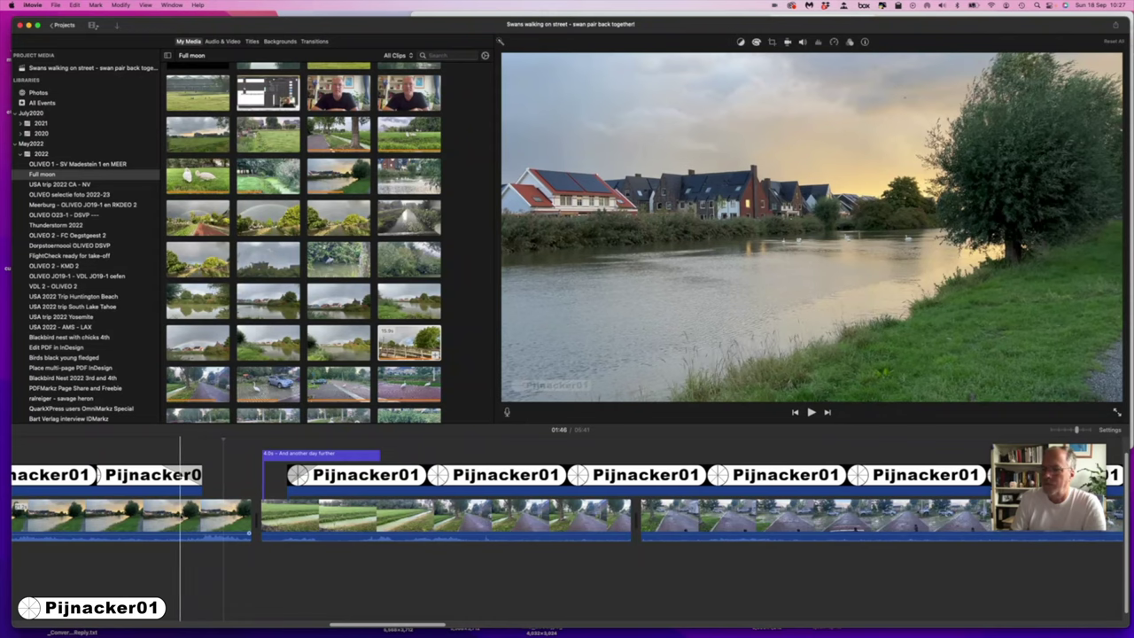
Select the Pijnacker01 title and the river clips in the corrupt stretch of the timeline
scroll(566, 514, left, 3)
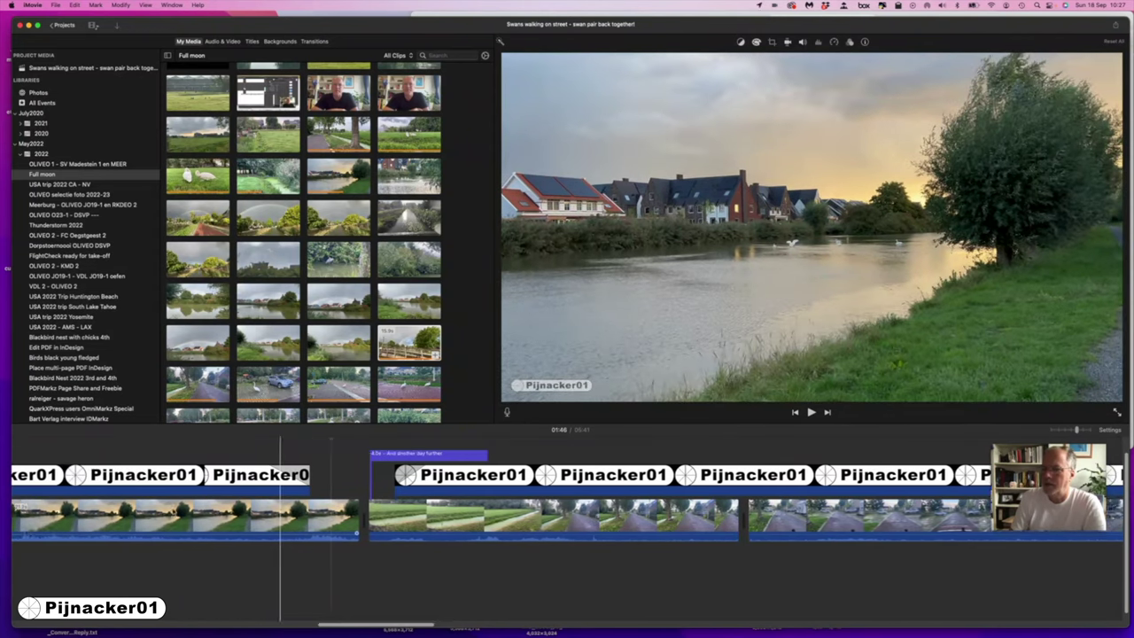
scroll(567, 513, left, 10)
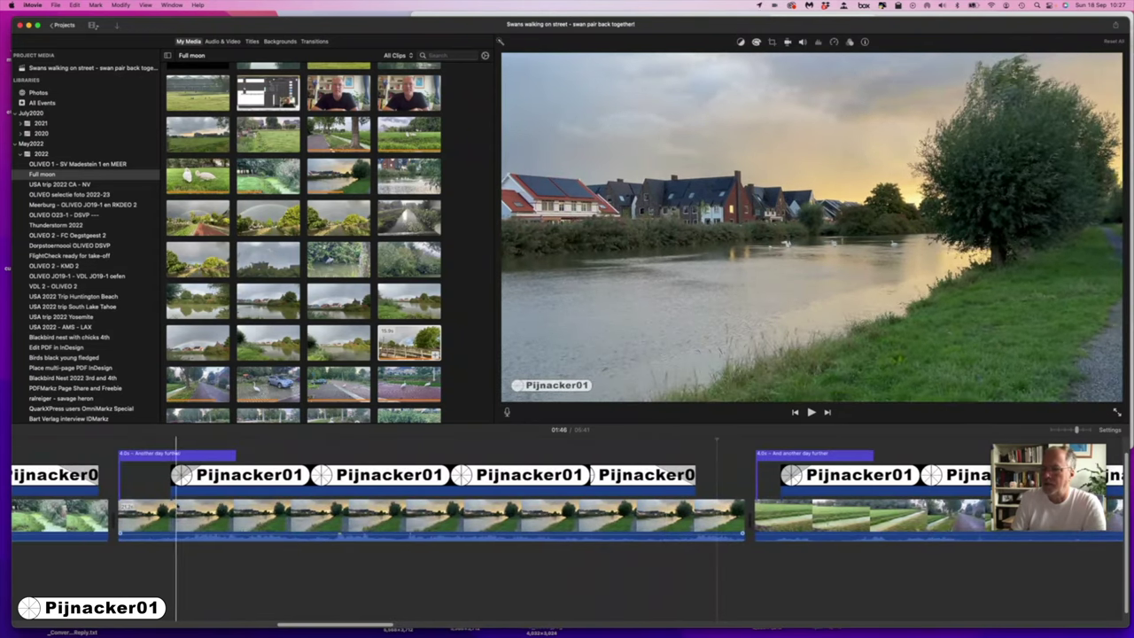
click(177, 474)
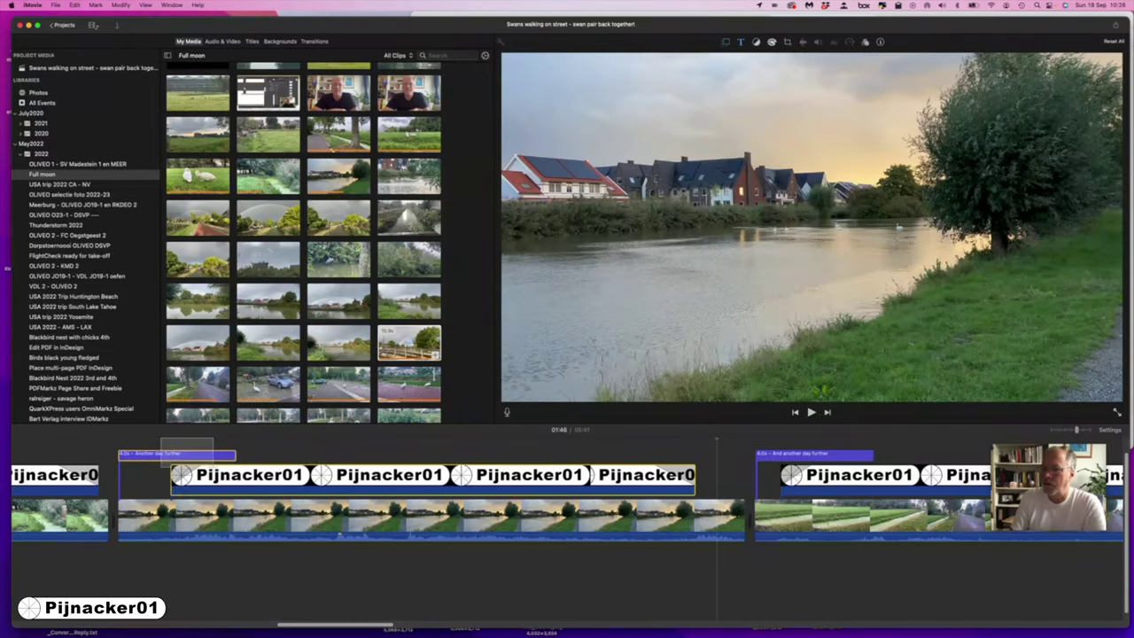
drag(213, 460, 400, 571)
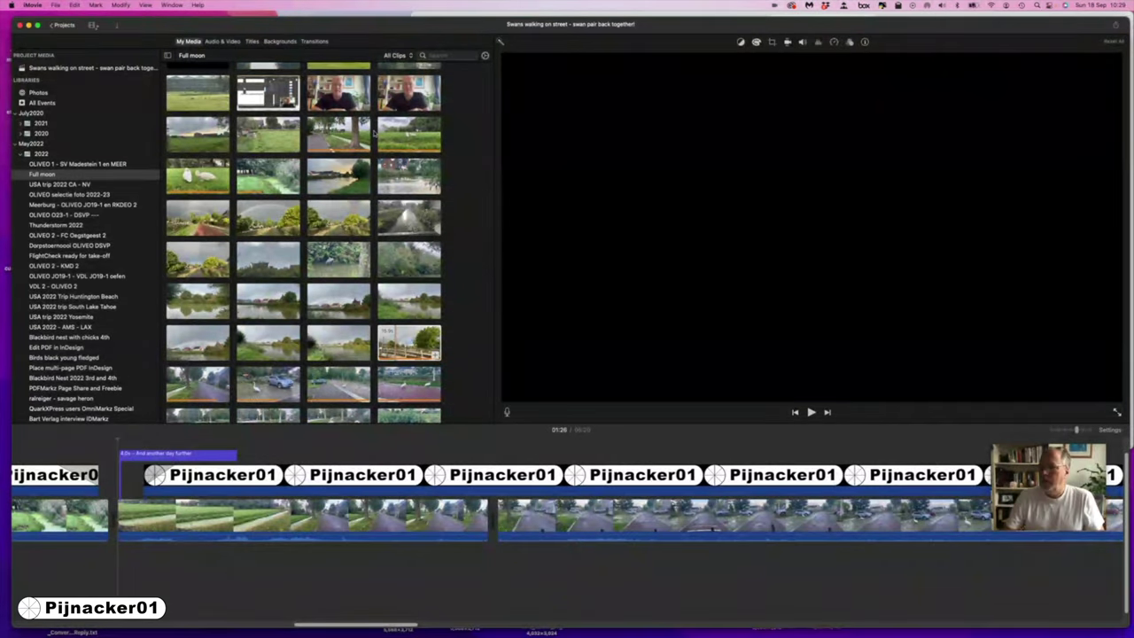
Start a YouTube & Facebook share of the whole project at 3840x2160
key(super+a)
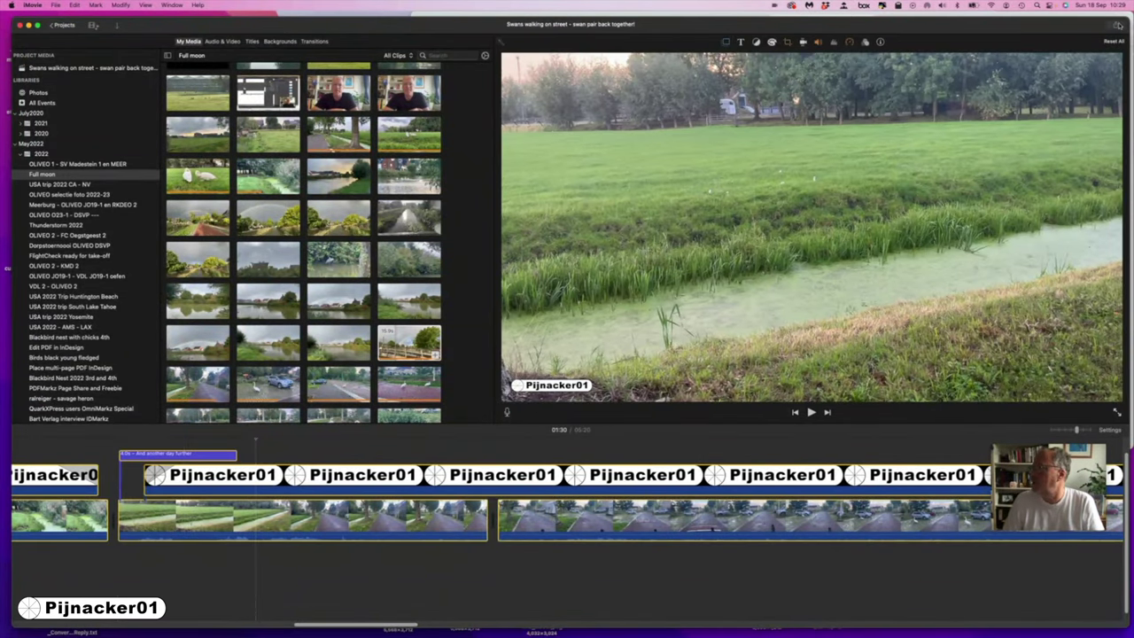
click(1115, 25)
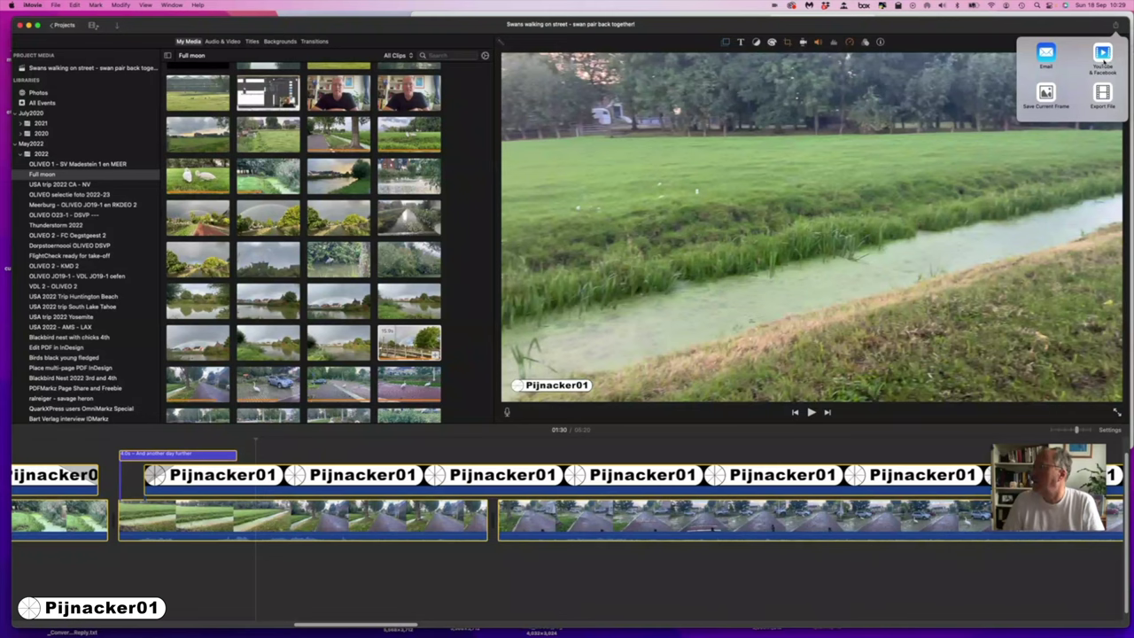
click(1102, 55)
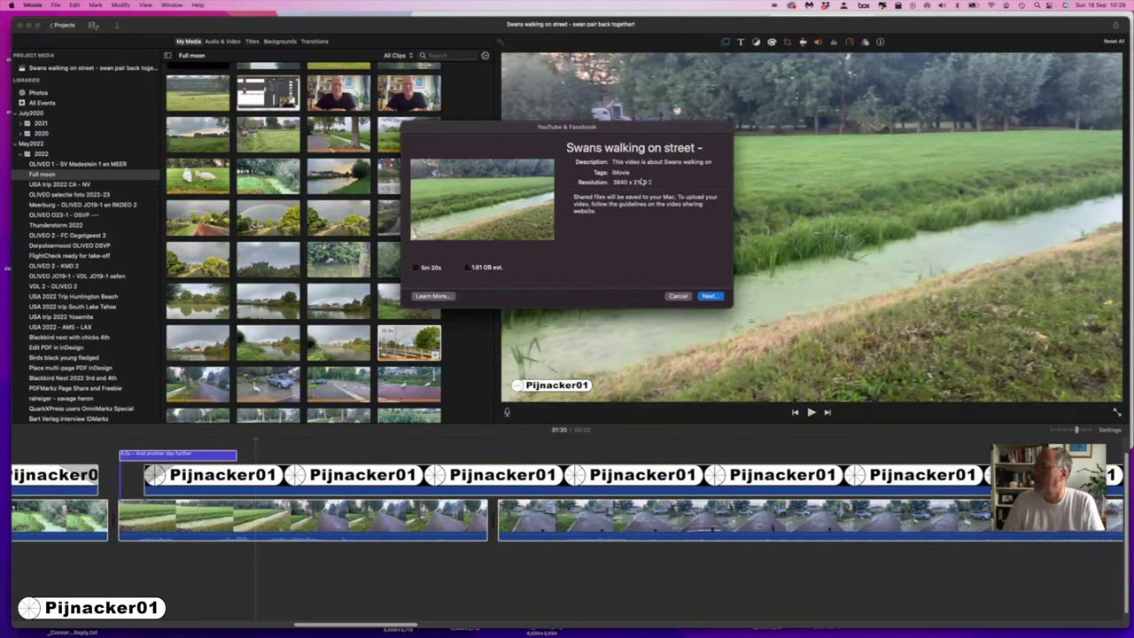
click(642, 181)
click(631, 183)
Edit the export's tags and description, then save it to the Downloads folder
click(639, 172)
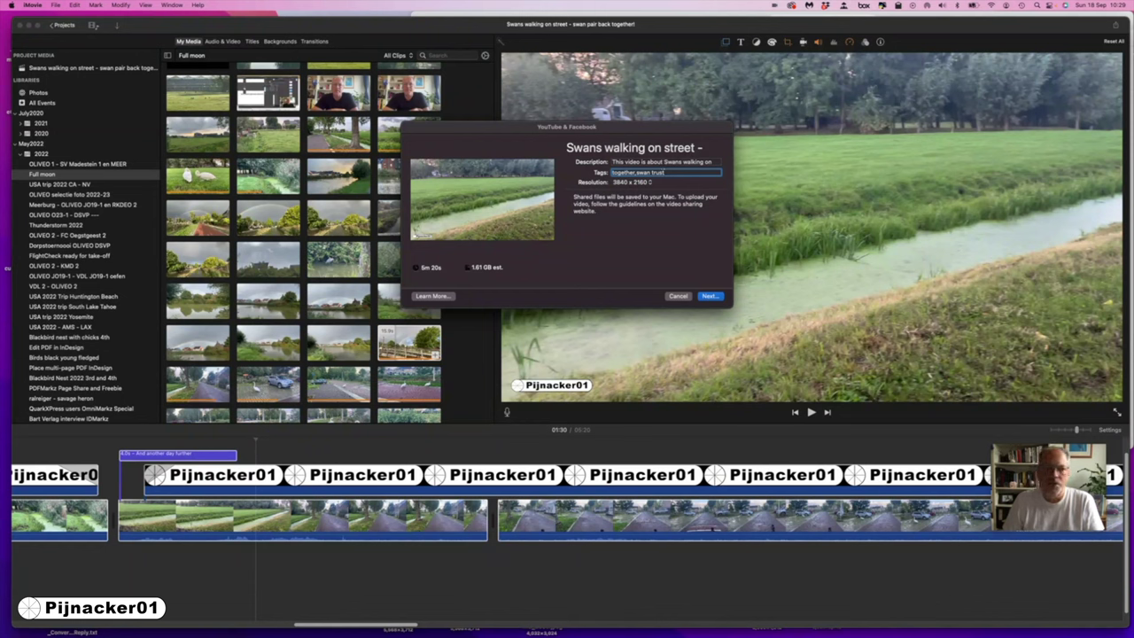
text(.)
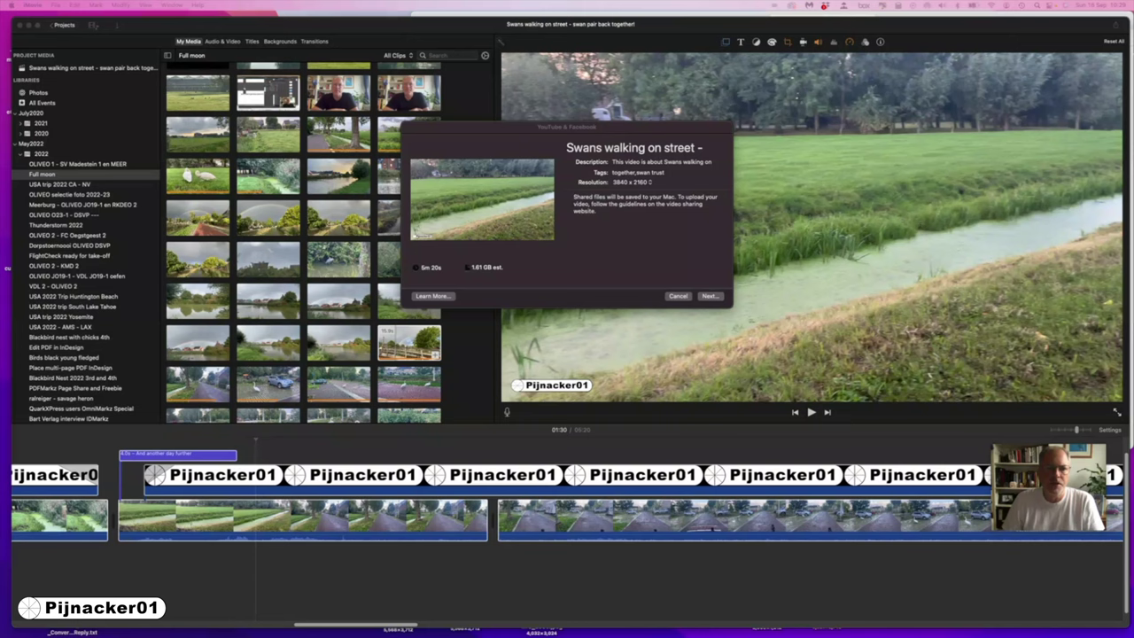
click(650, 162)
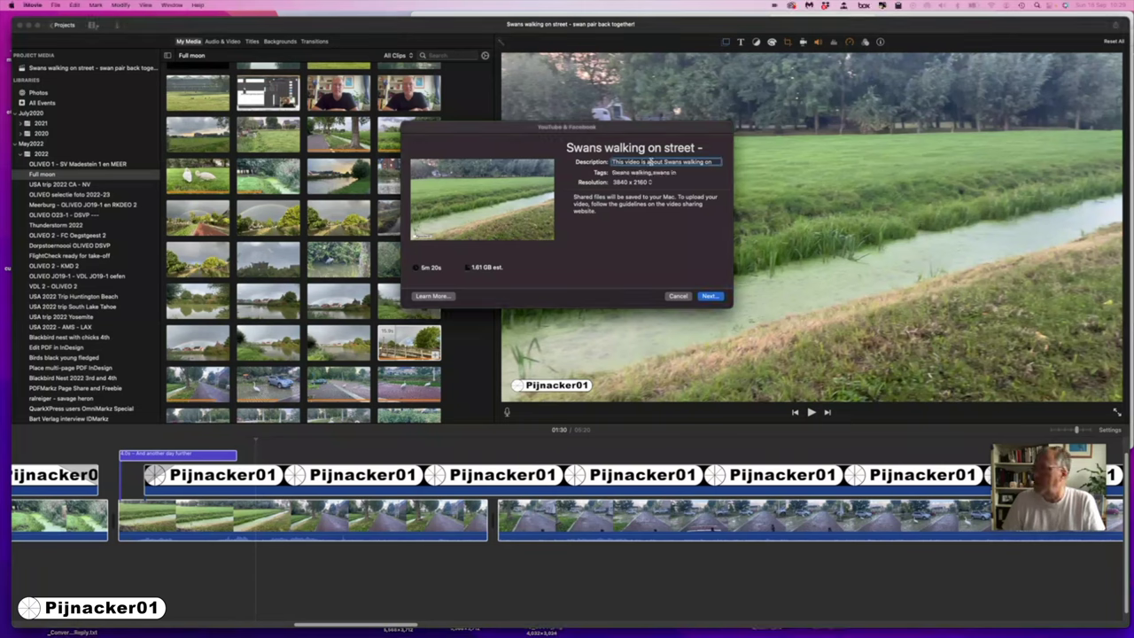
key(super+v)
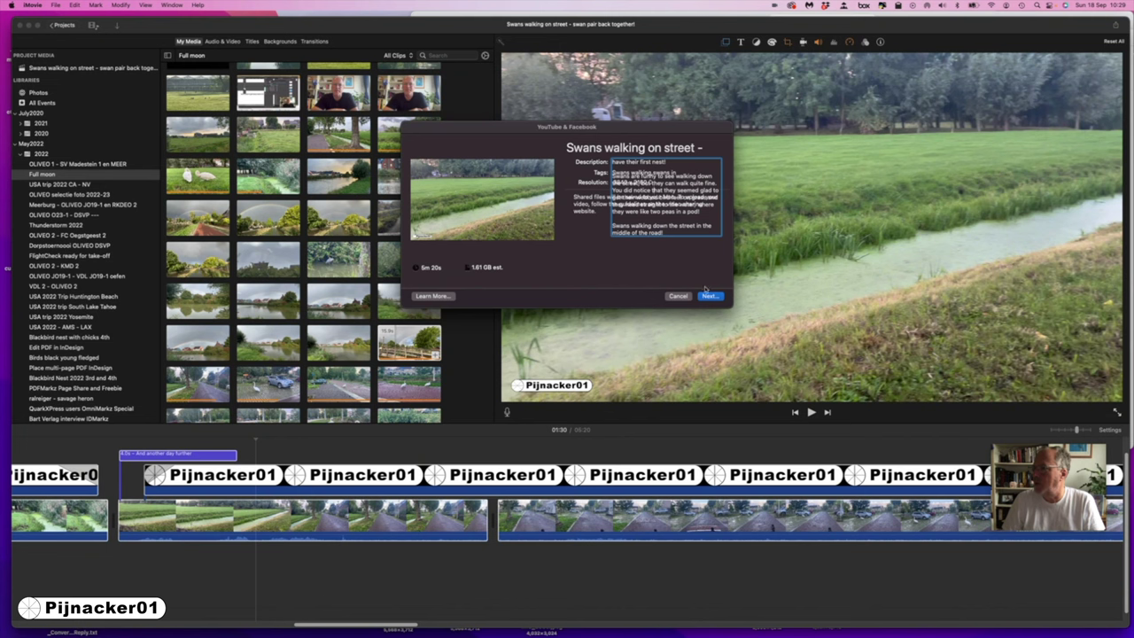
click(709, 297)
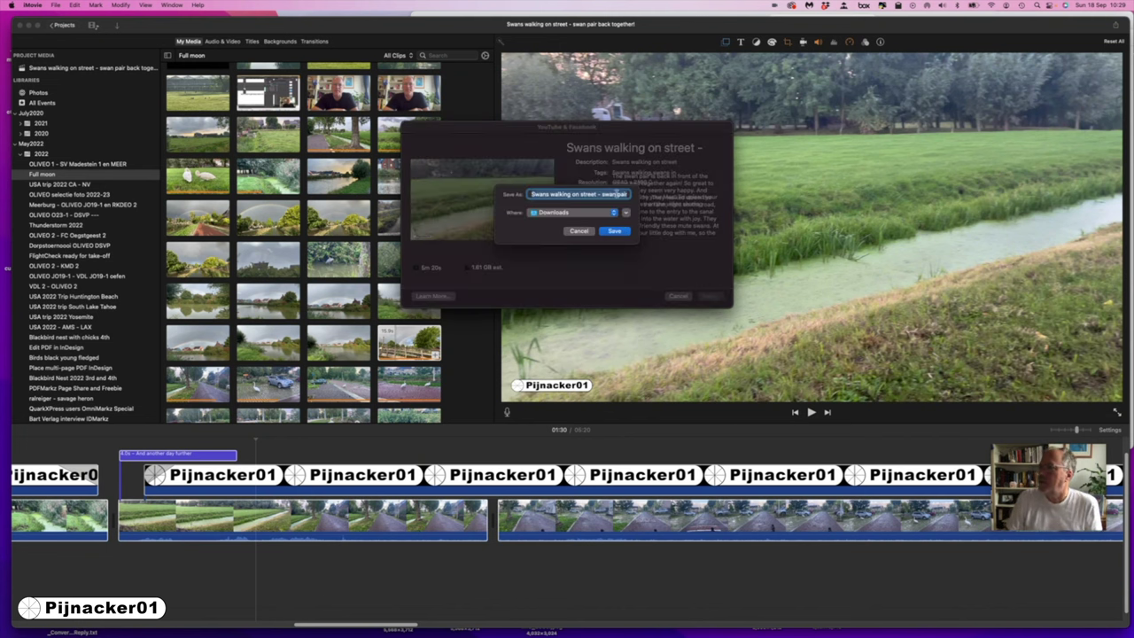
click(617, 231)
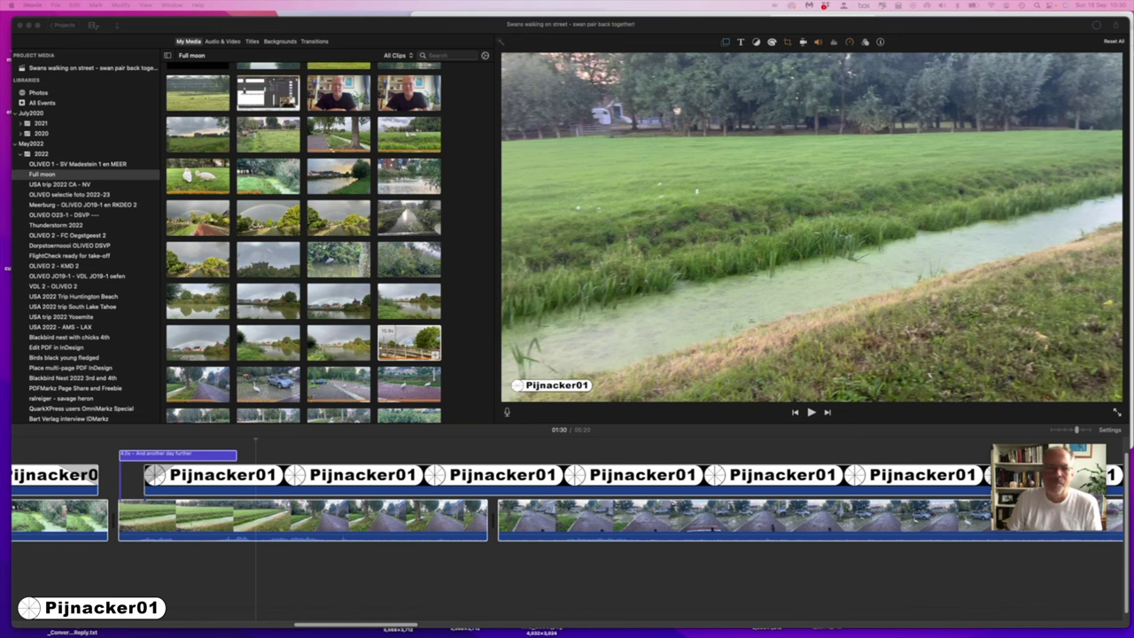
In Finder's Downloads folder, select the second 'Swans walking on street' export
key(super+Tab)
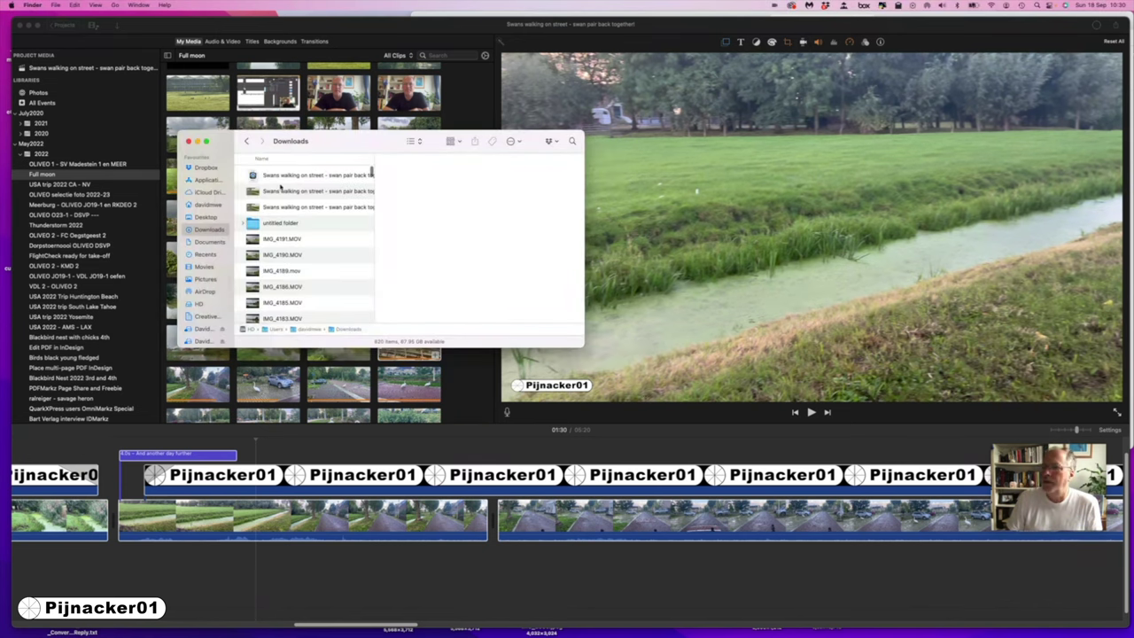
scroll(281, 187, right, 3)
scroll(299, 197, left, 3)
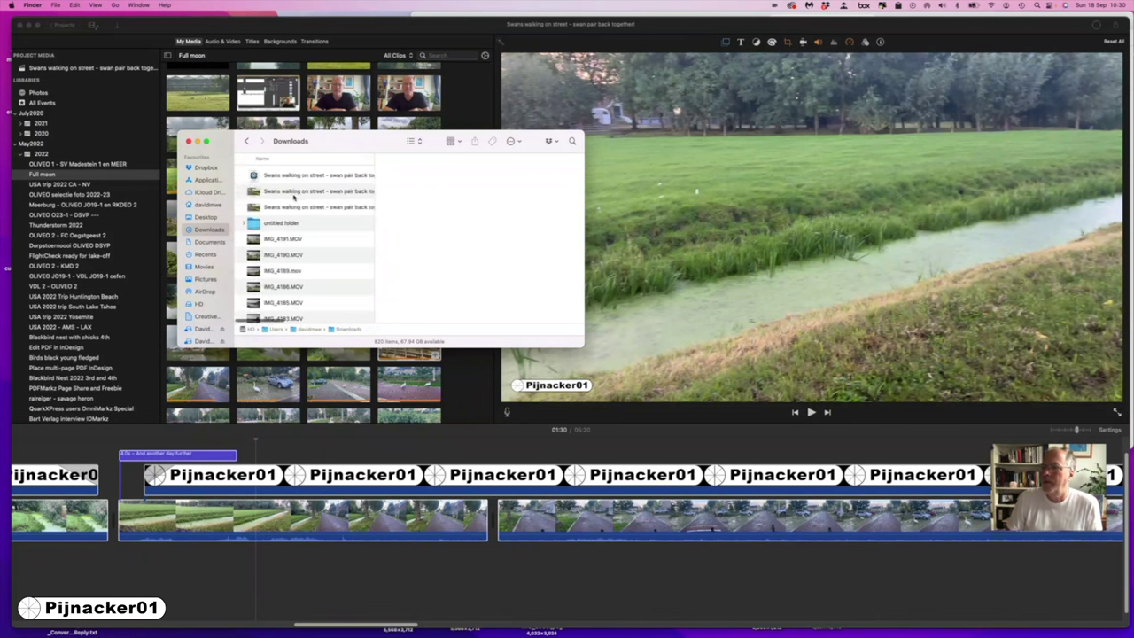
scroll(298, 199, right, 3)
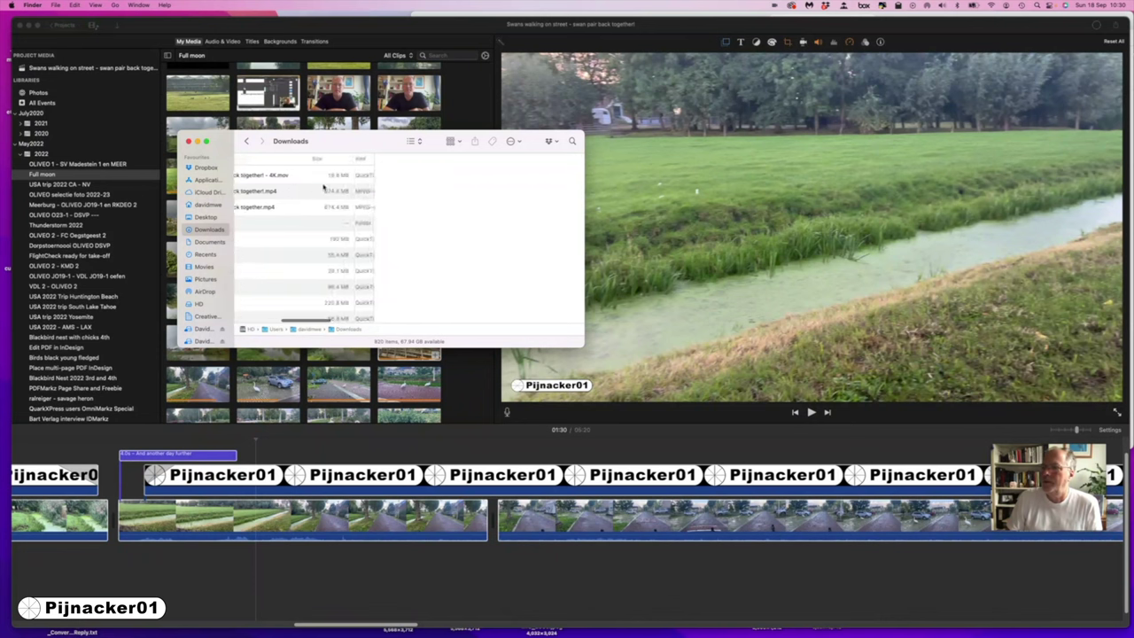
scroll(301, 189, left, 3)
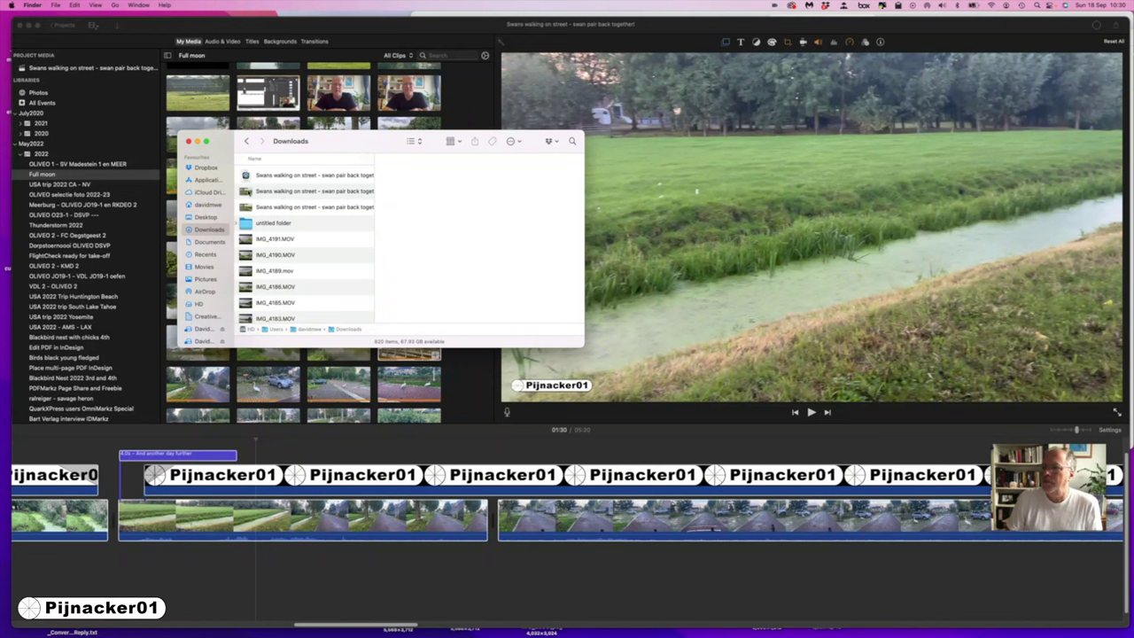
click(248, 192)
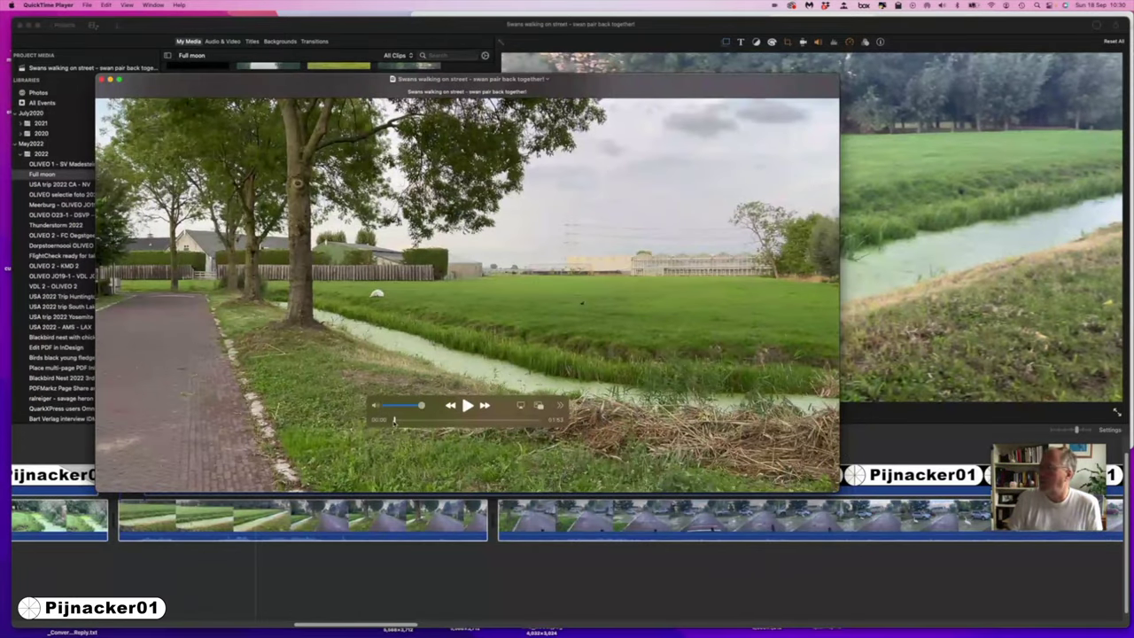
Scrub a few seconds into the earlier swan export, then close QuickTime Player
drag(395, 420, 535, 419)
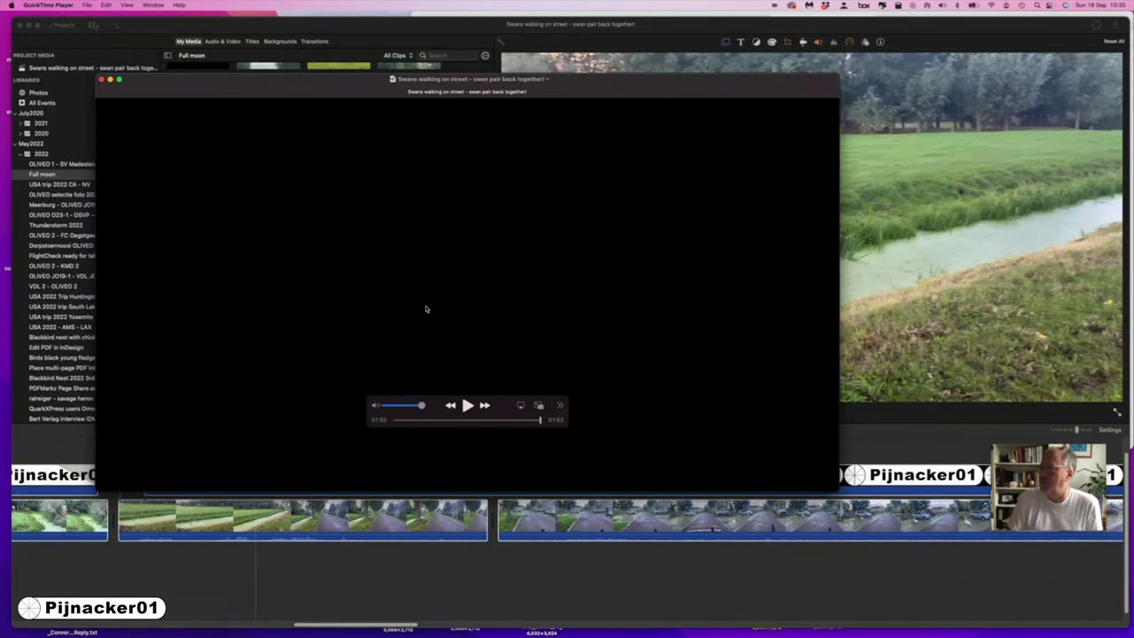
click(101, 80)
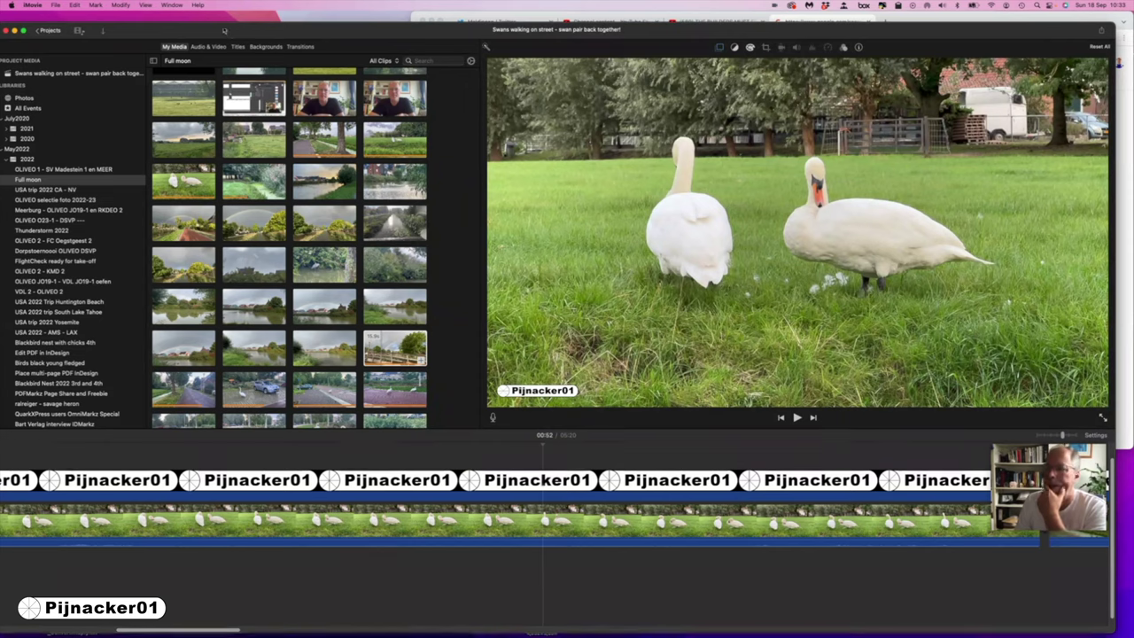
Delete the swan clip near 00:44 together with its title from the timeline
click(323, 483)
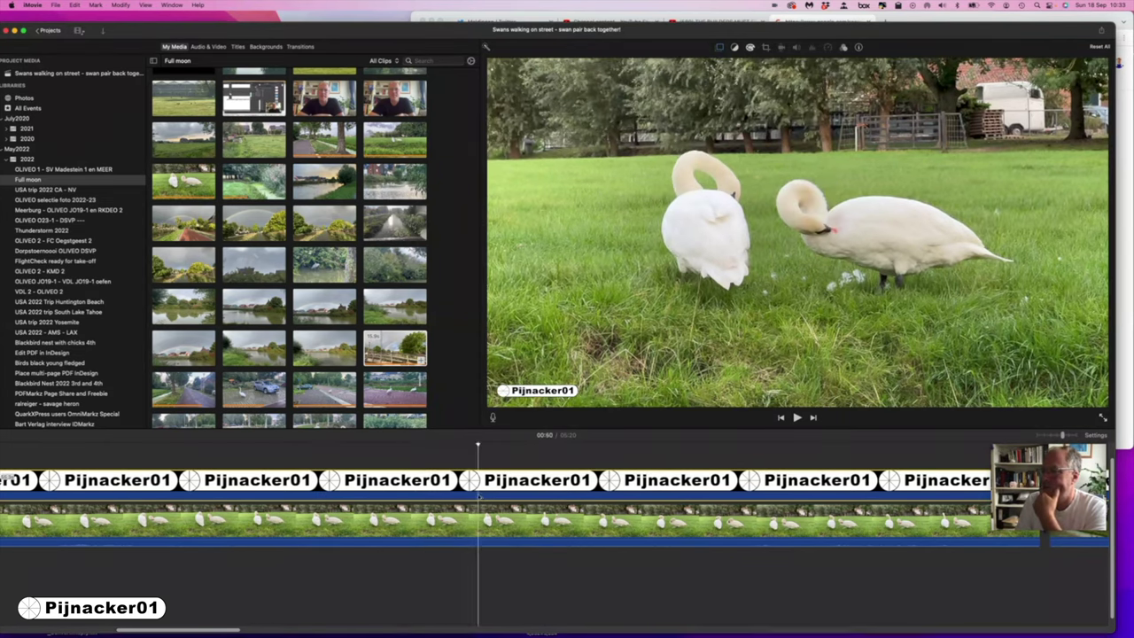
click(527, 522)
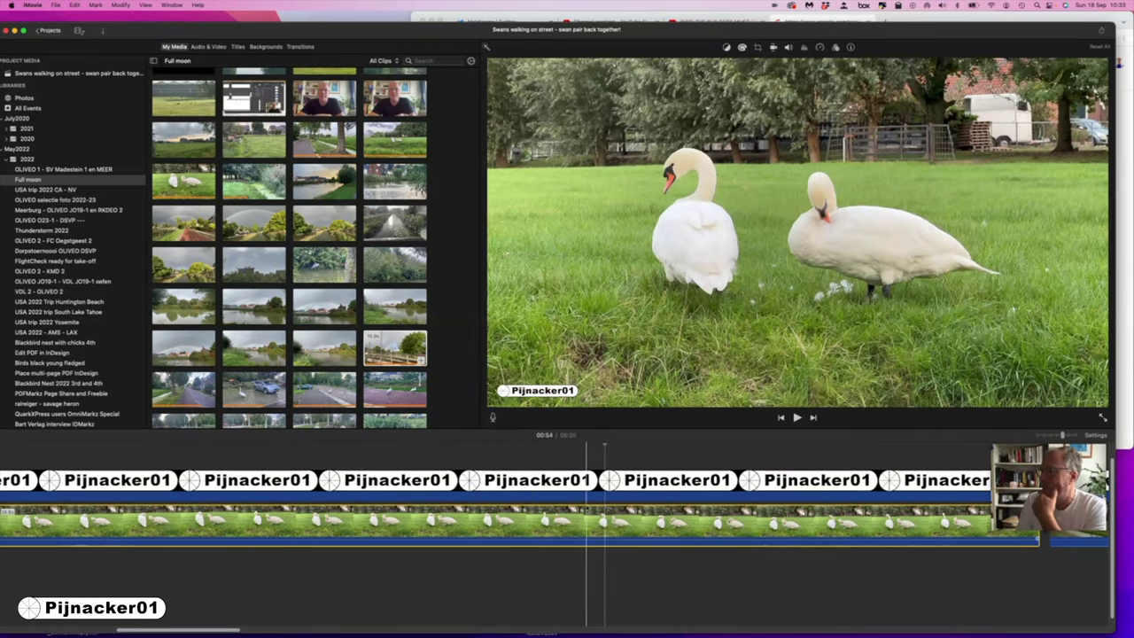
scroll(573, 522, left, 5)
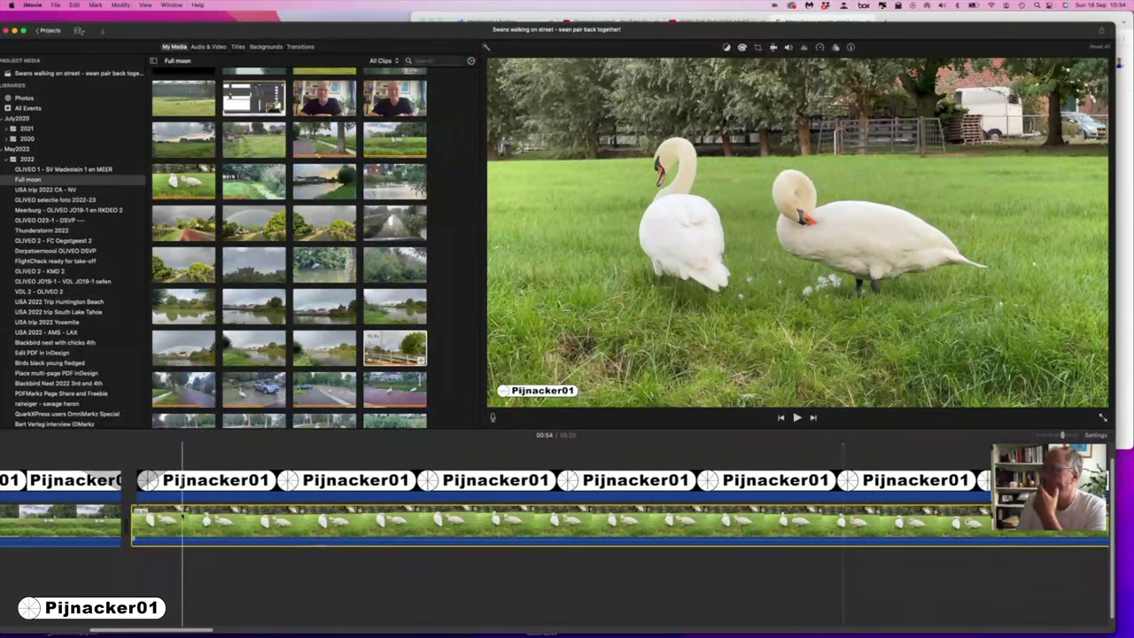
click(239, 462)
click(232, 522)
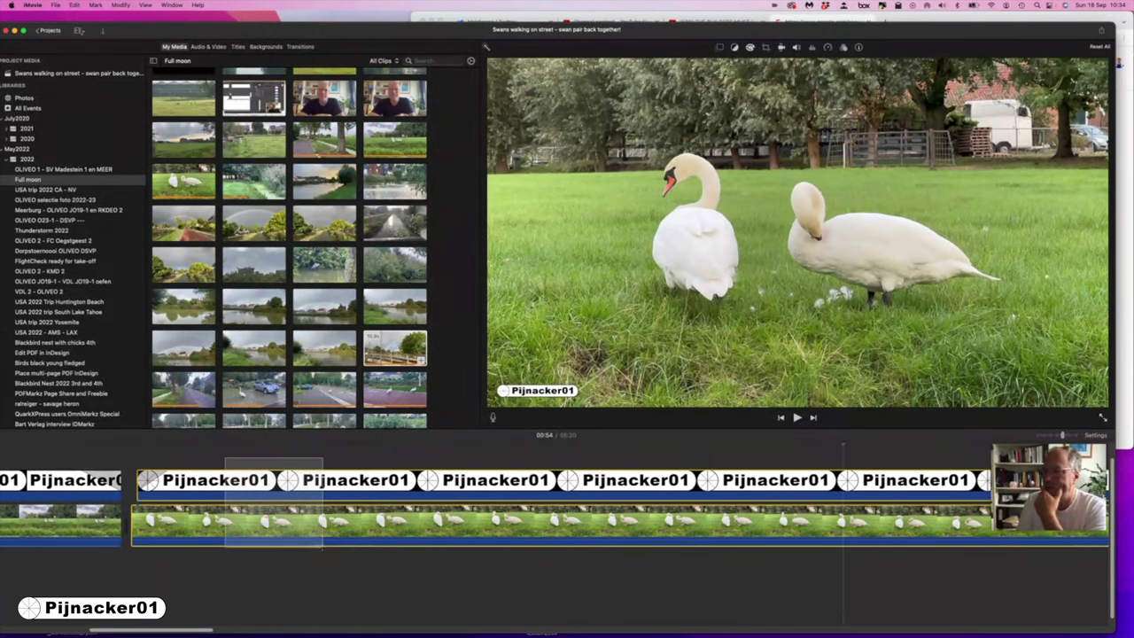
key(Delete)
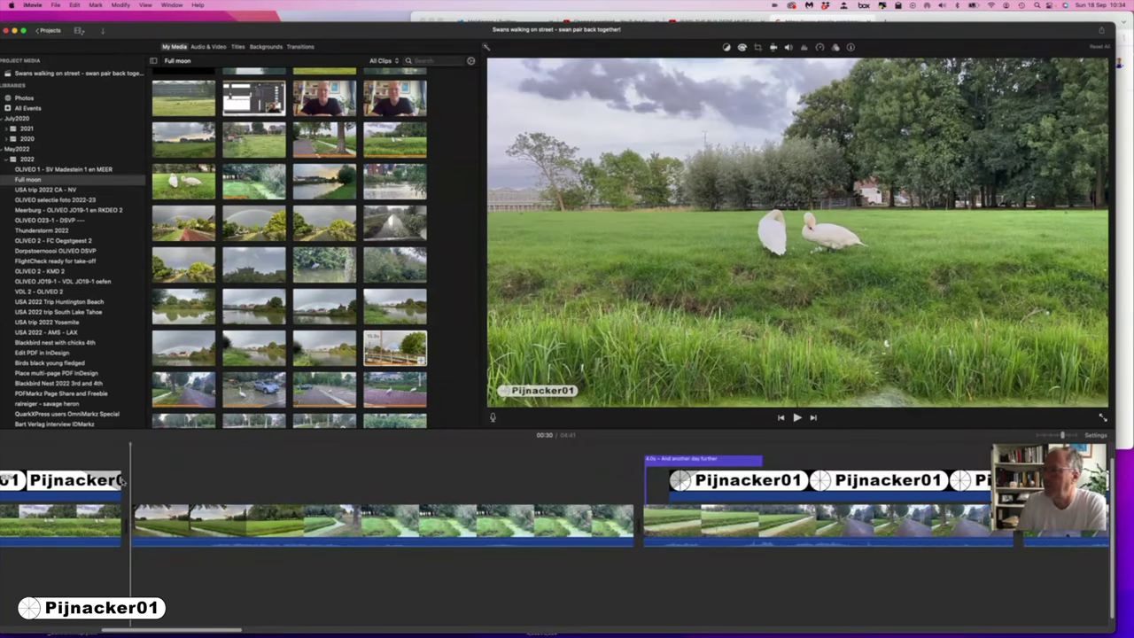
scroll(162, 482, right, 5)
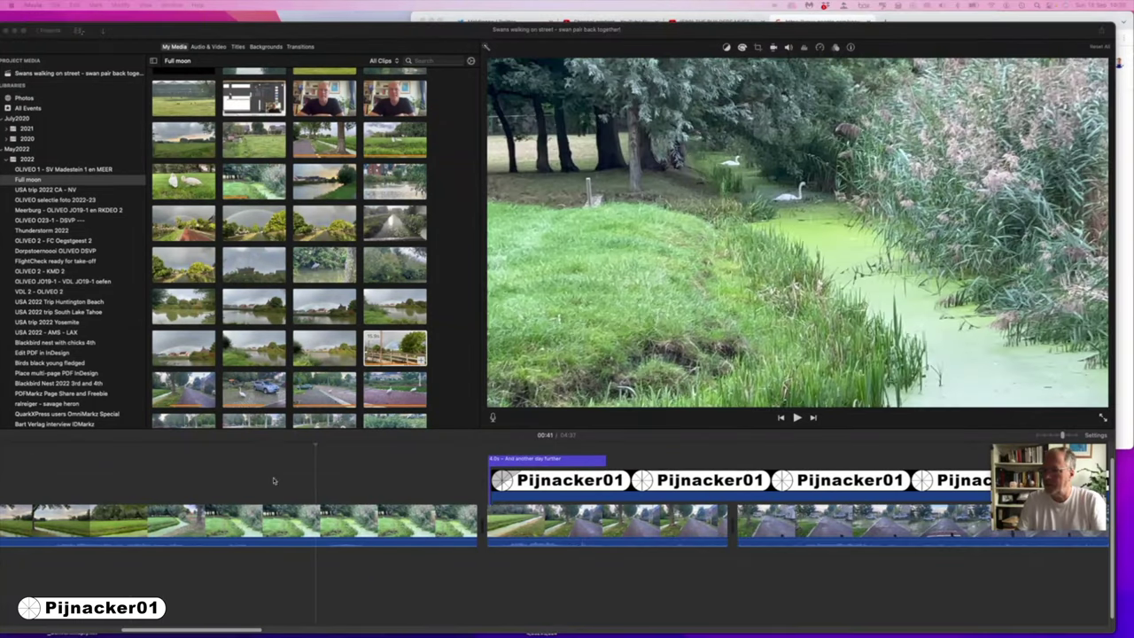
key(super+a)
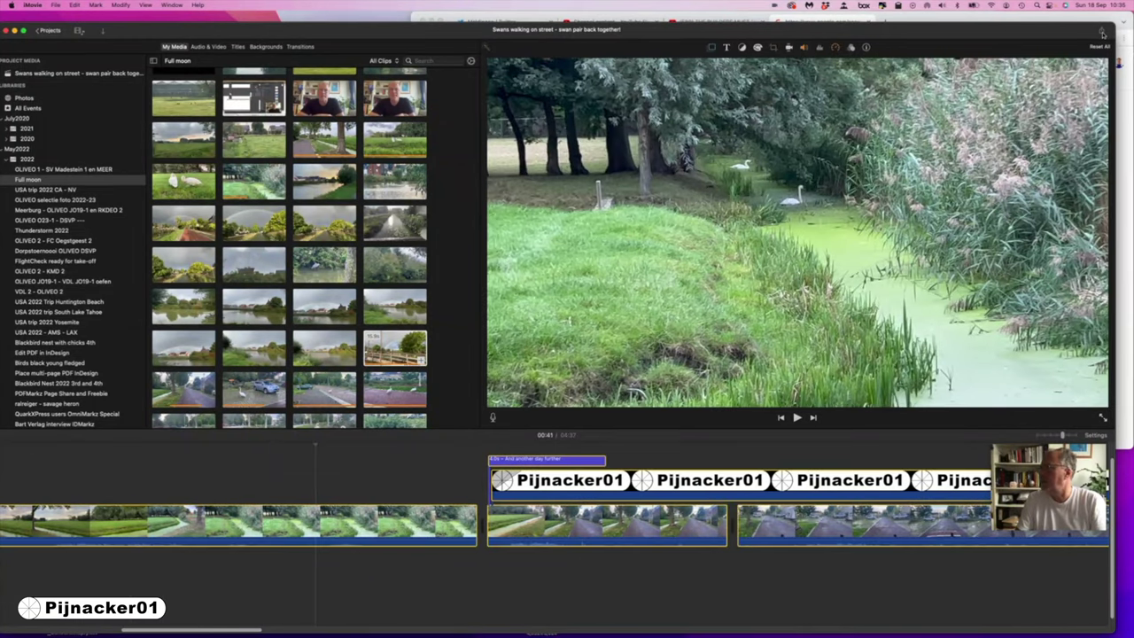
Share the trimmed project as a YouTube & Facebook video saved to Downloads with a '-final' name
click(1102, 33)
click(1096, 60)
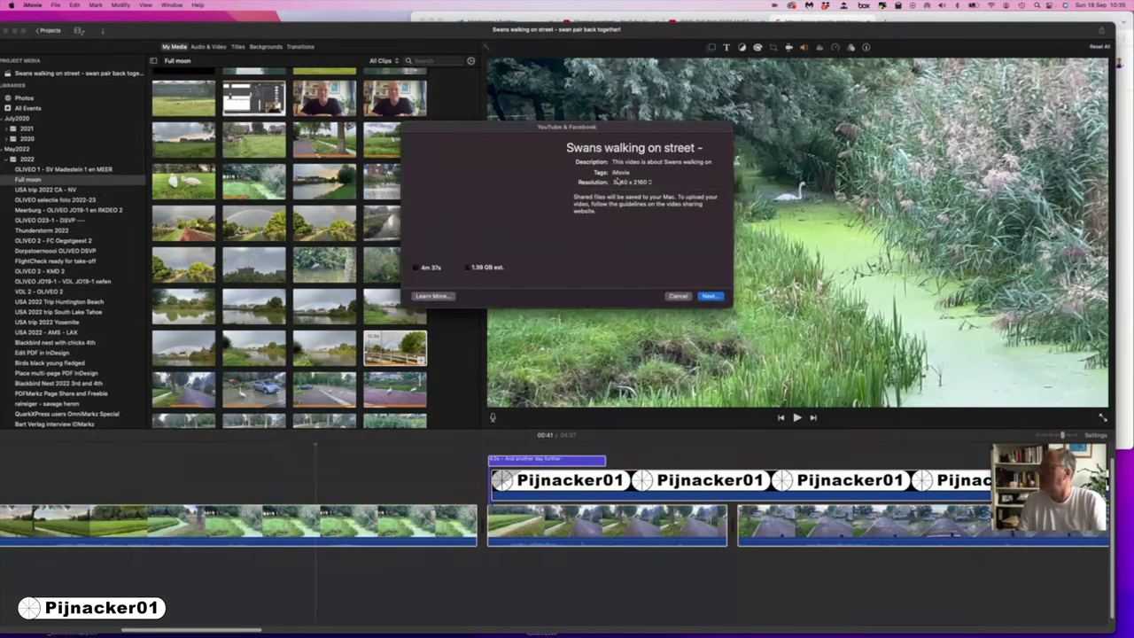
click(625, 172)
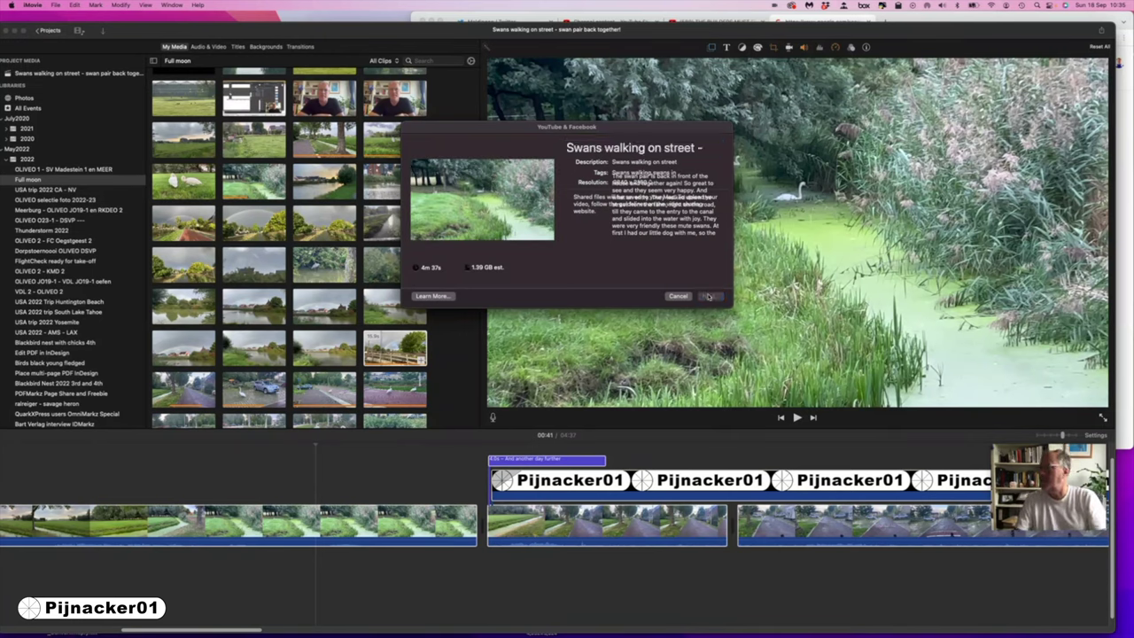
click(709, 296)
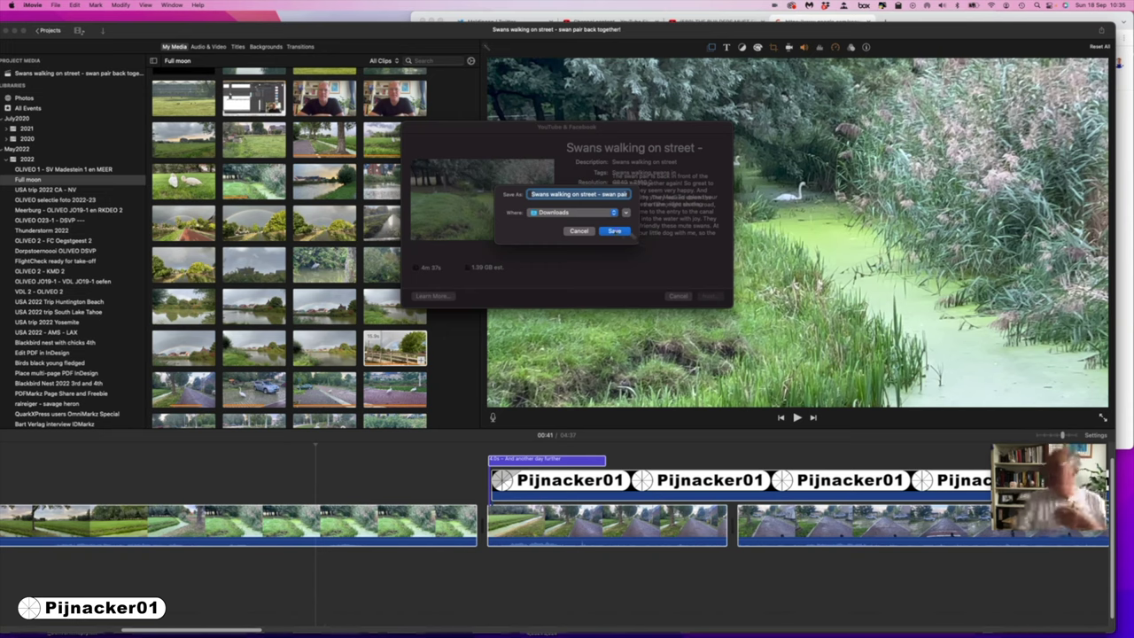
key(Return)
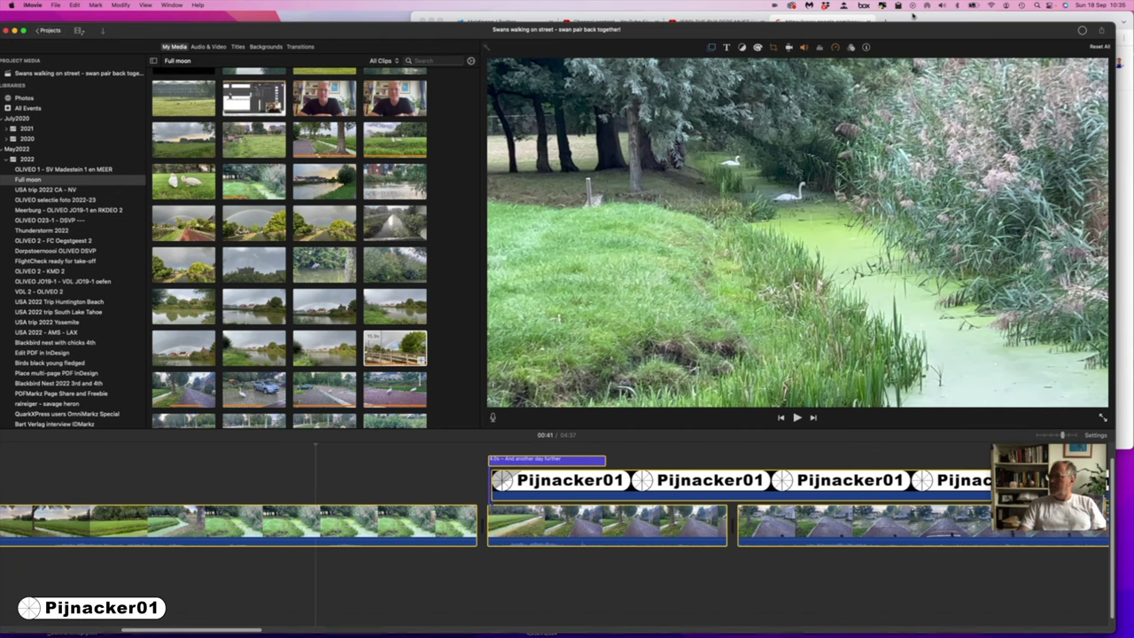
click(1045, 483)
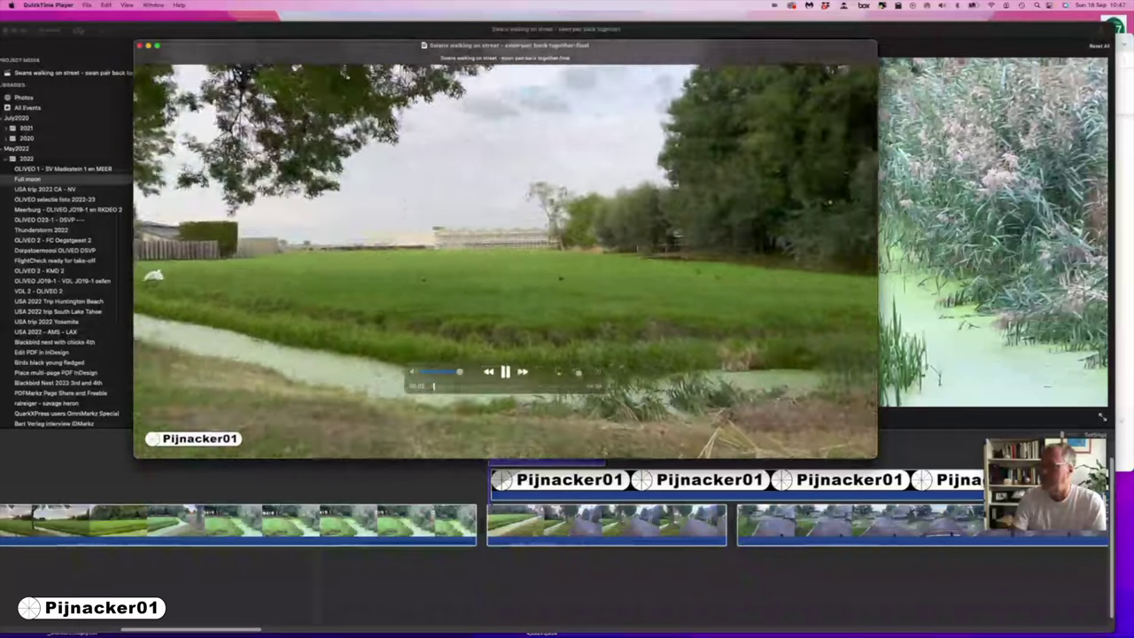
Pause the final export, then scrub from about 00:47 through to the closing rainbow scenes
key(space)
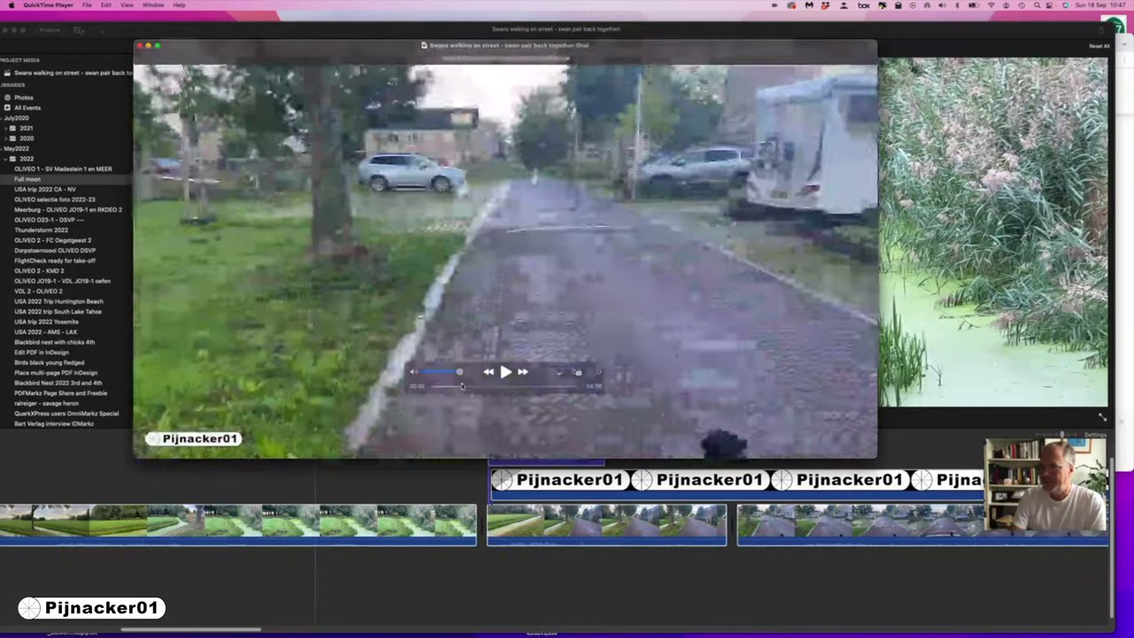
drag(461, 386, 463, 386)
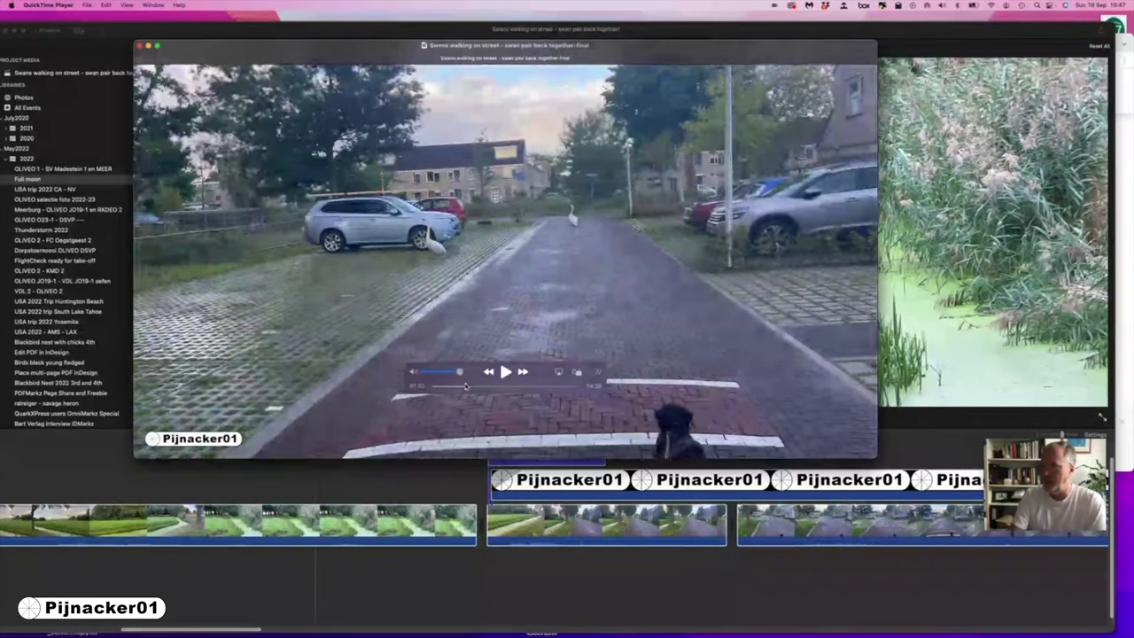
drag(475, 386, 568, 387)
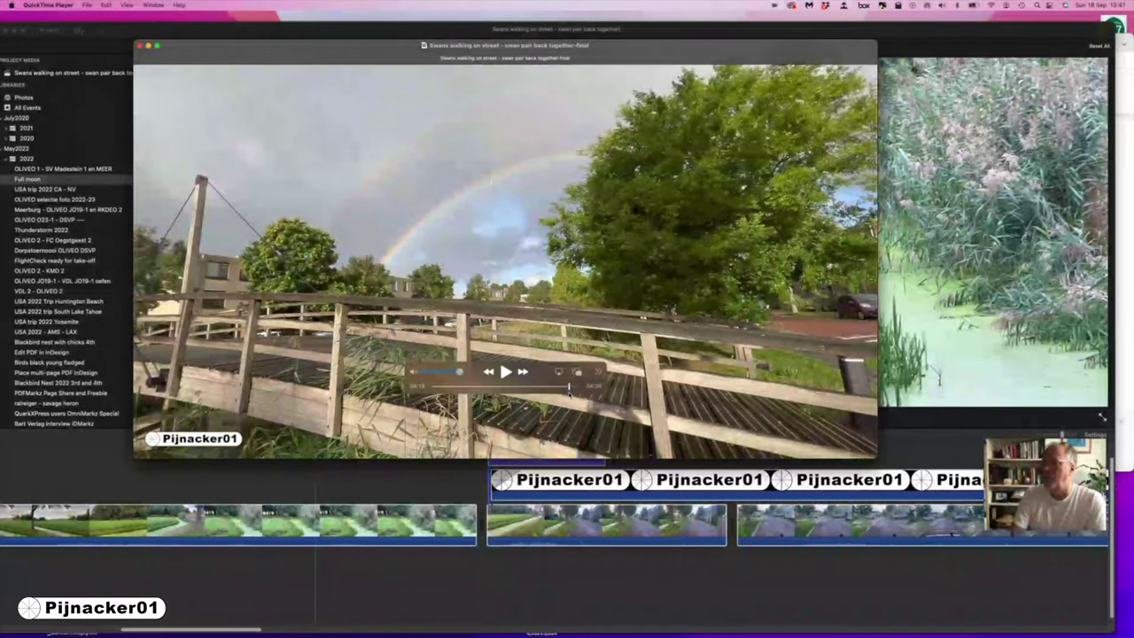